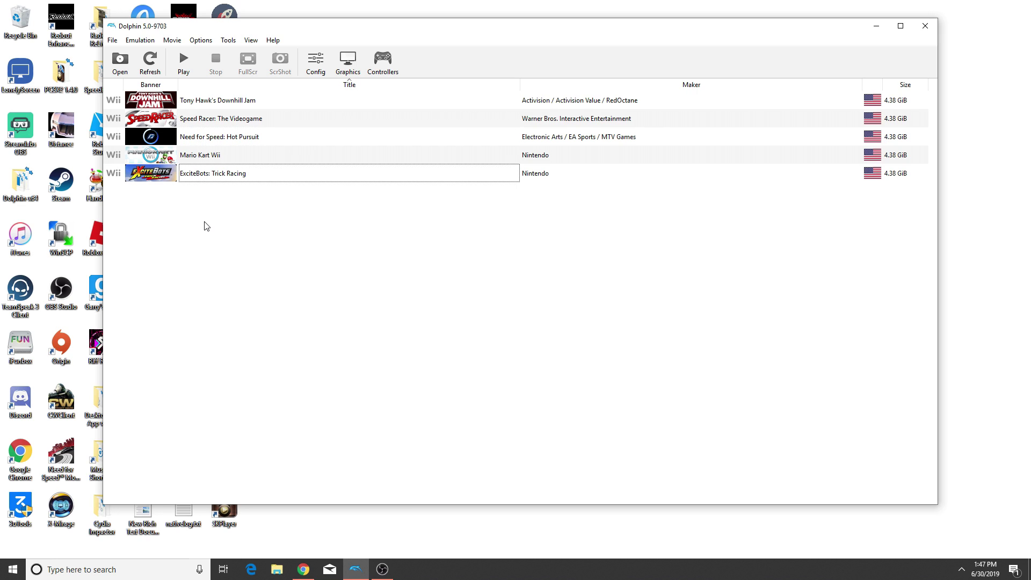
Switch to Chrome and find the 5.0-9703 build on page 17 of the Dolphin master branch downloads
click(210, 162)
click(213, 174)
click(303, 567)
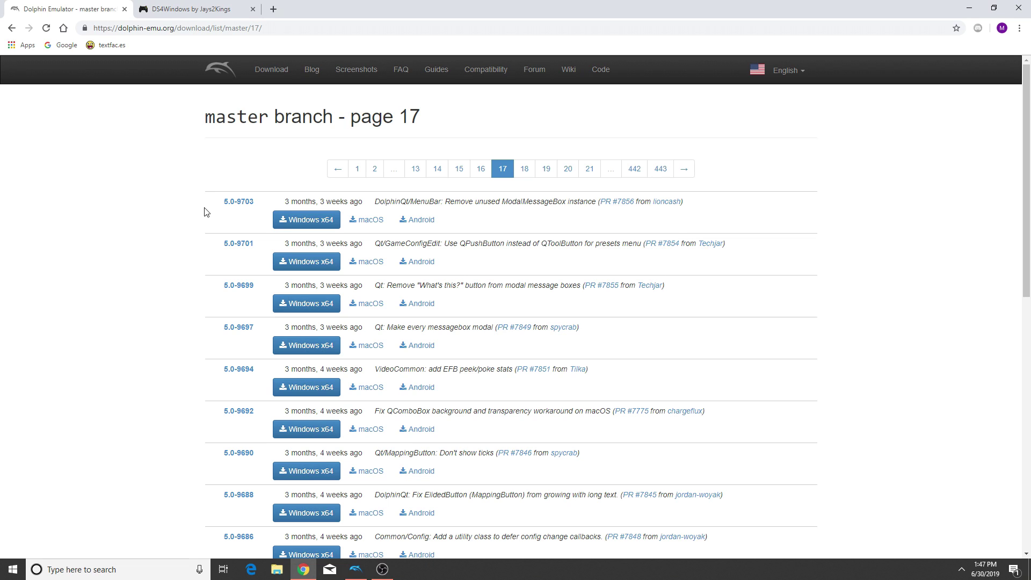
drag(211, 209, 258, 206)
click(258, 205)
Go to page 16 of the build list and examine the change description of build 5.0-9705
scroll(170, 241, down, 10)
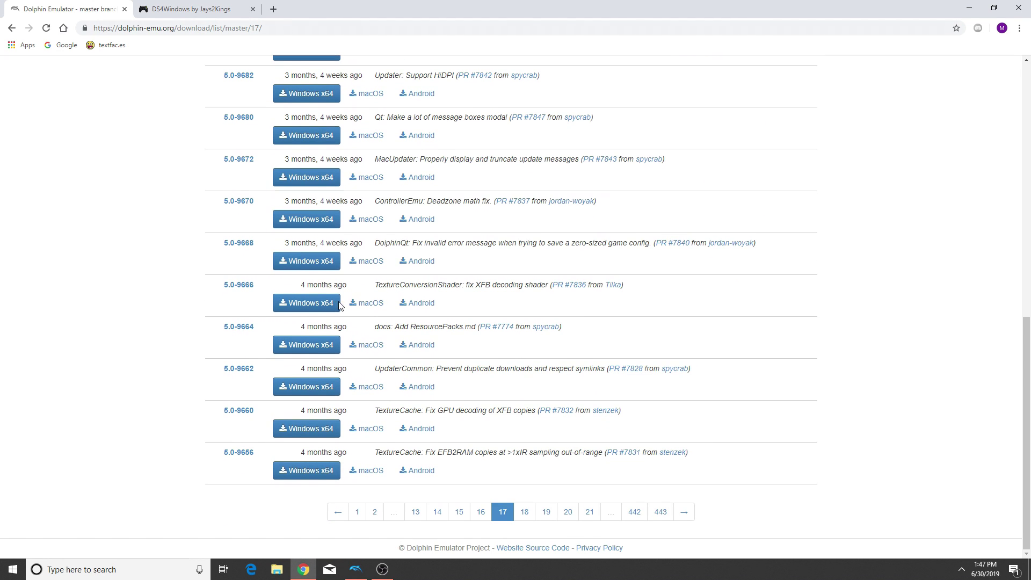
click(482, 512)
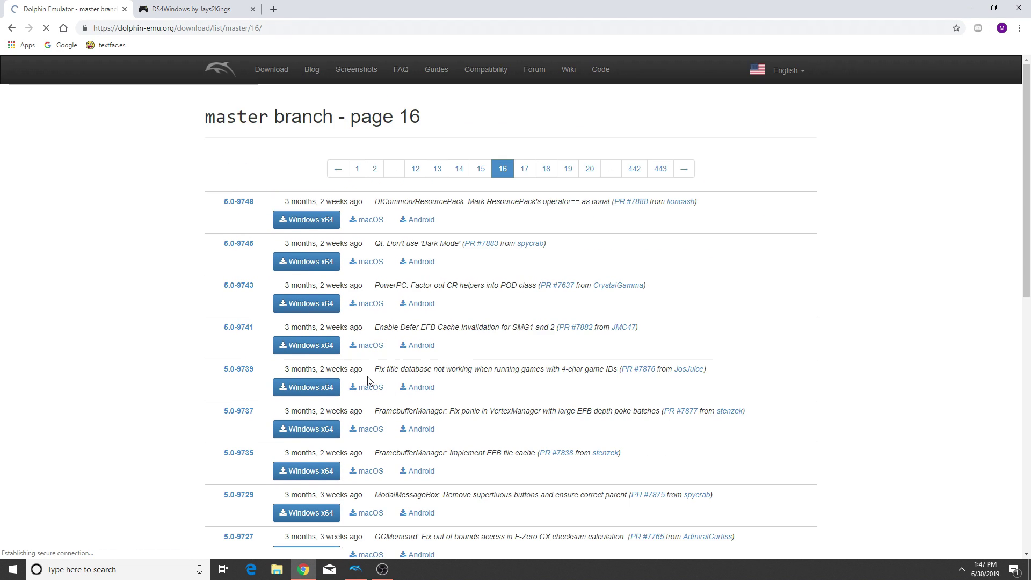
scroll(338, 397, down, 10)
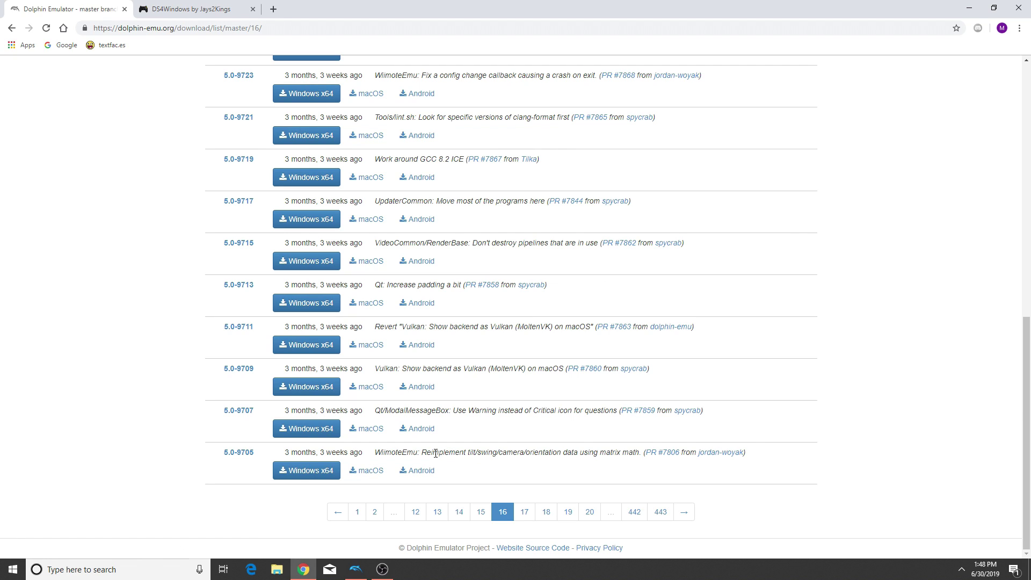
drag(444, 453, 634, 452)
click(590, 466)
Return to page 17 of the build list and highlight the 5.0-9703 version number
scroll(260, 311, up, 10)
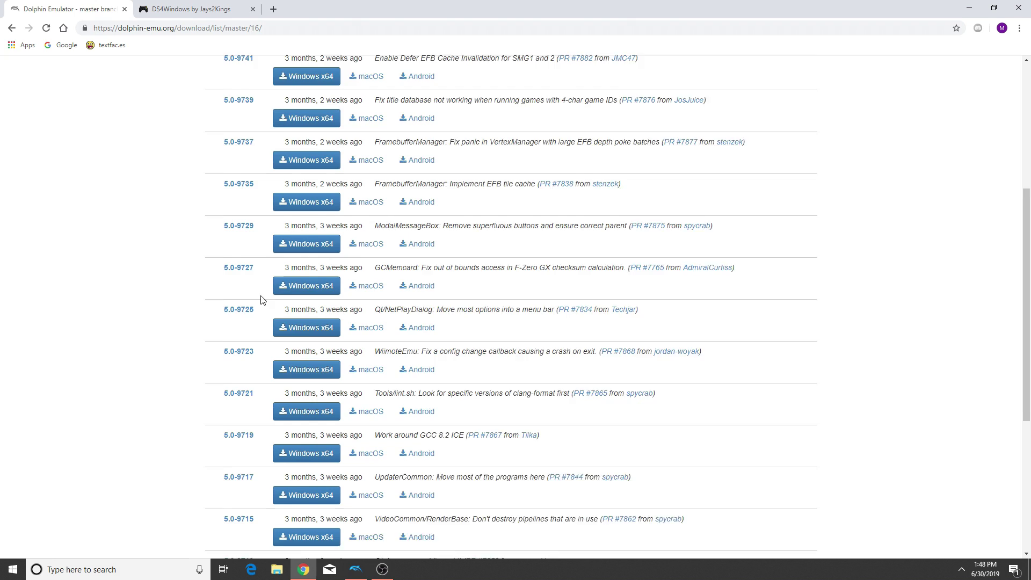
scroll(195, 295, down, 10)
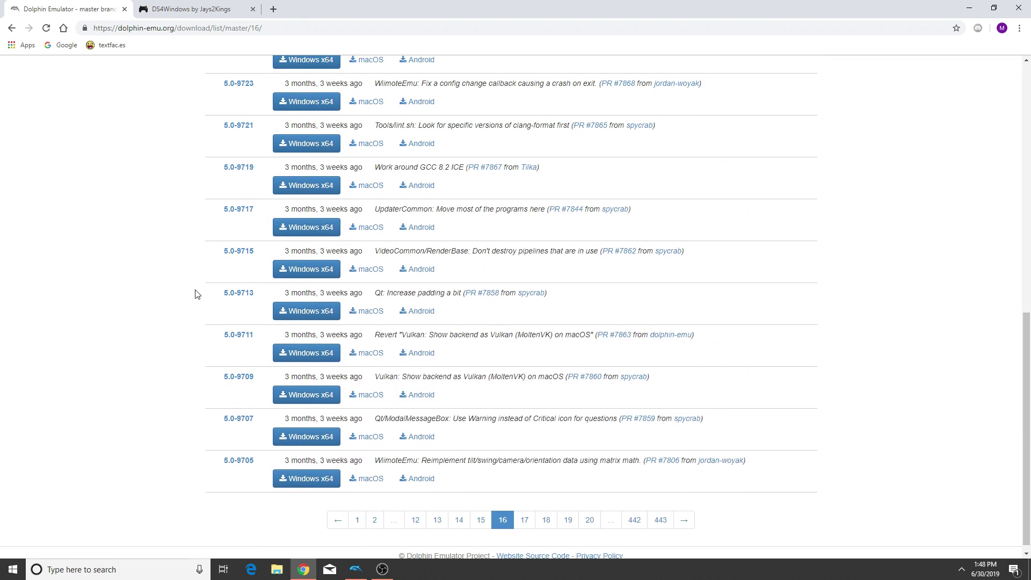
click(524, 520)
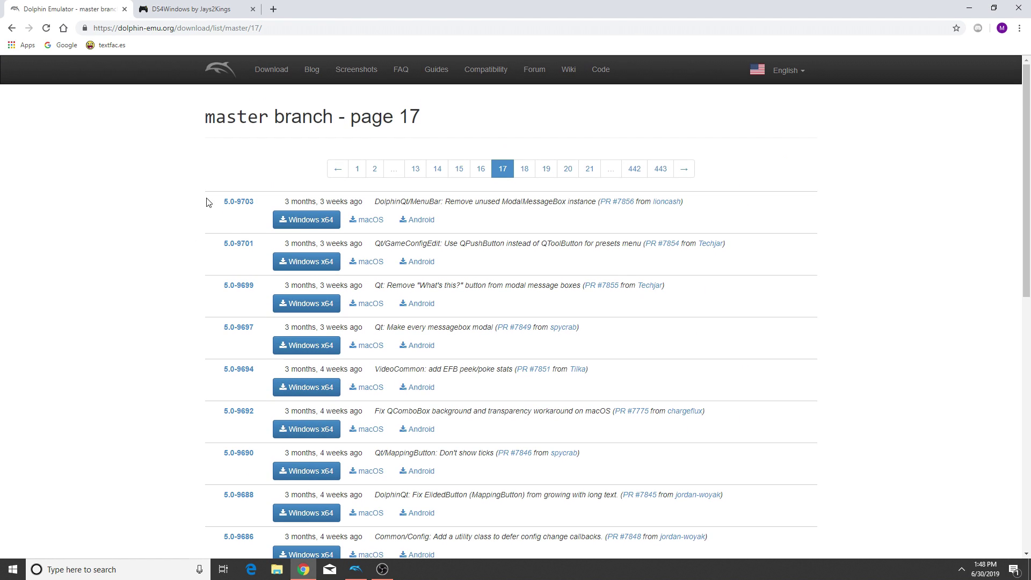
drag(219, 204, 262, 208)
click(260, 207)
click(263, 210)
View the DS4Windows website with its download option, and return to the Dolphin window
click(184, 10)
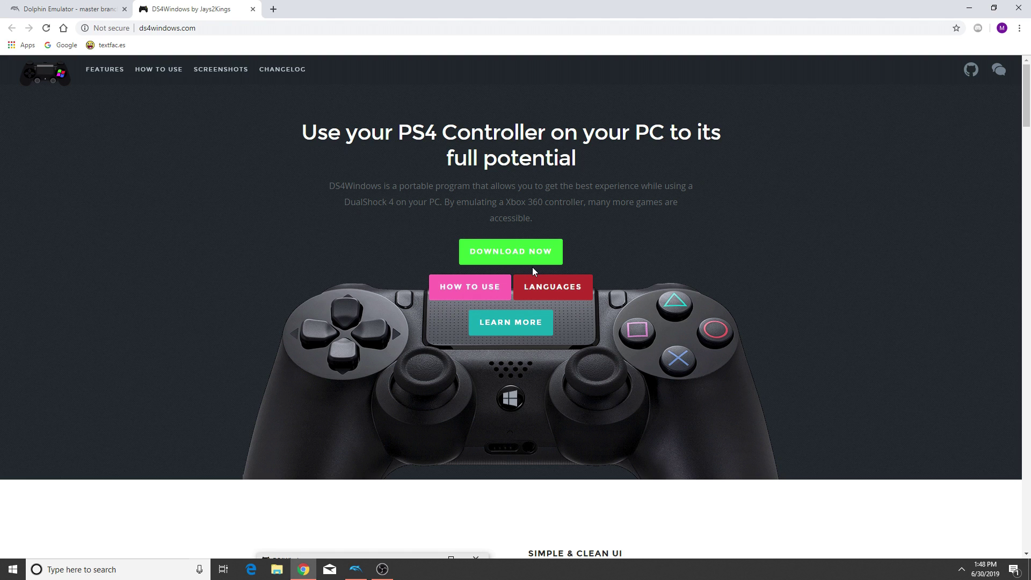
click(967, 8)
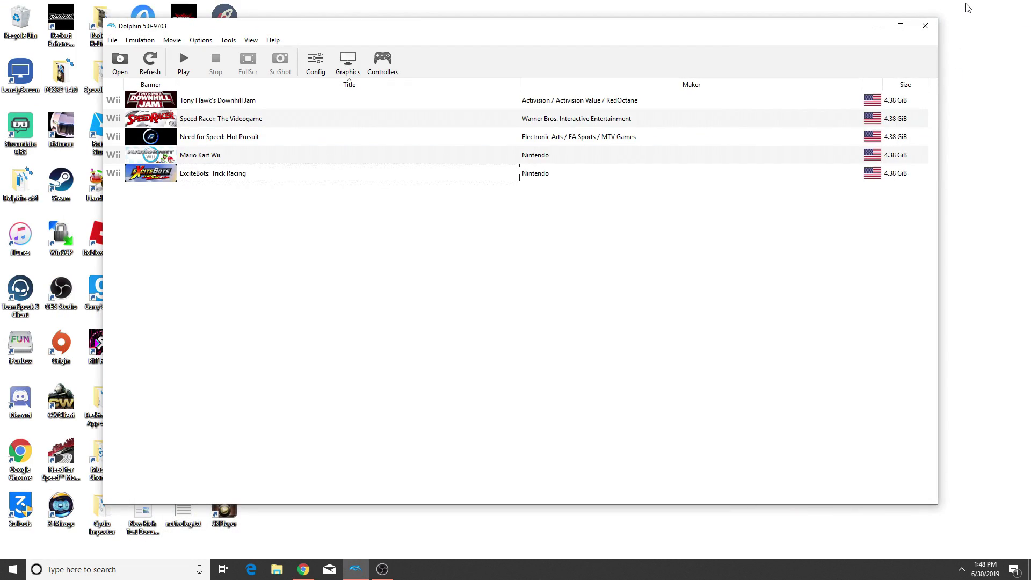
Bring up DS4Windows and examine the yeet profile's gyro settings, including the action assignment for Tilt Up
click(961, 569)
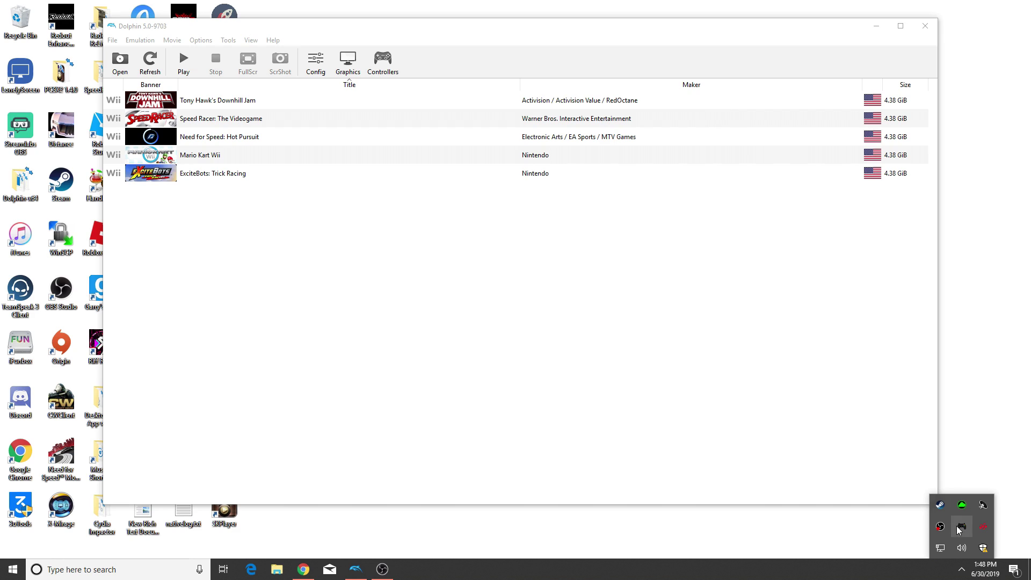
click(961, 531)
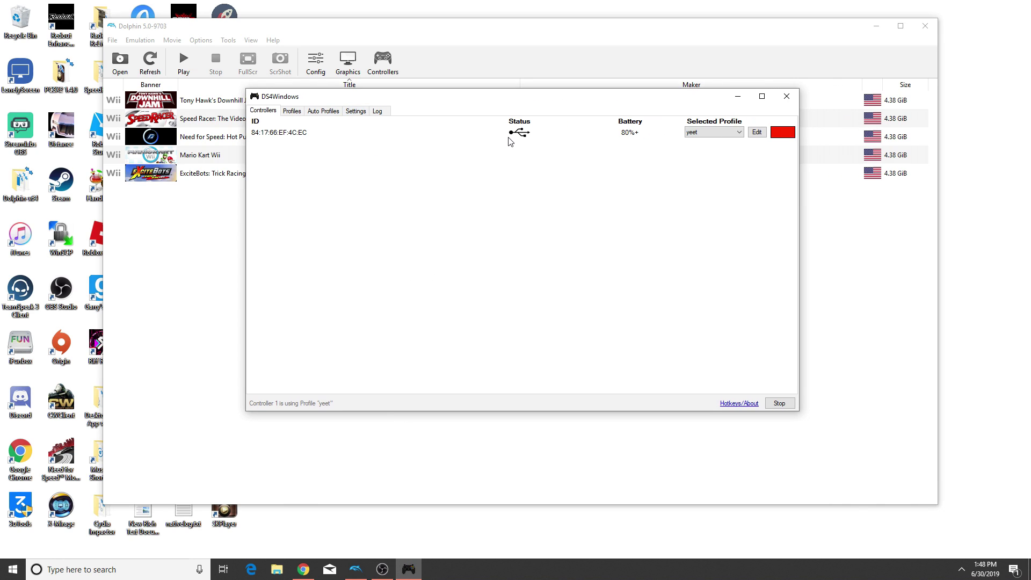
click(293, 112)
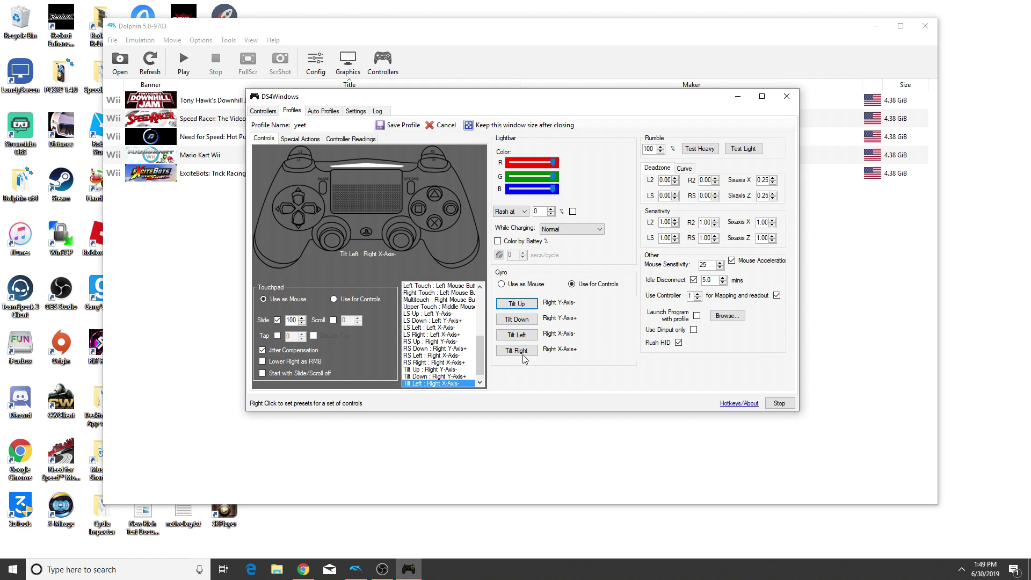
click(524, 304)
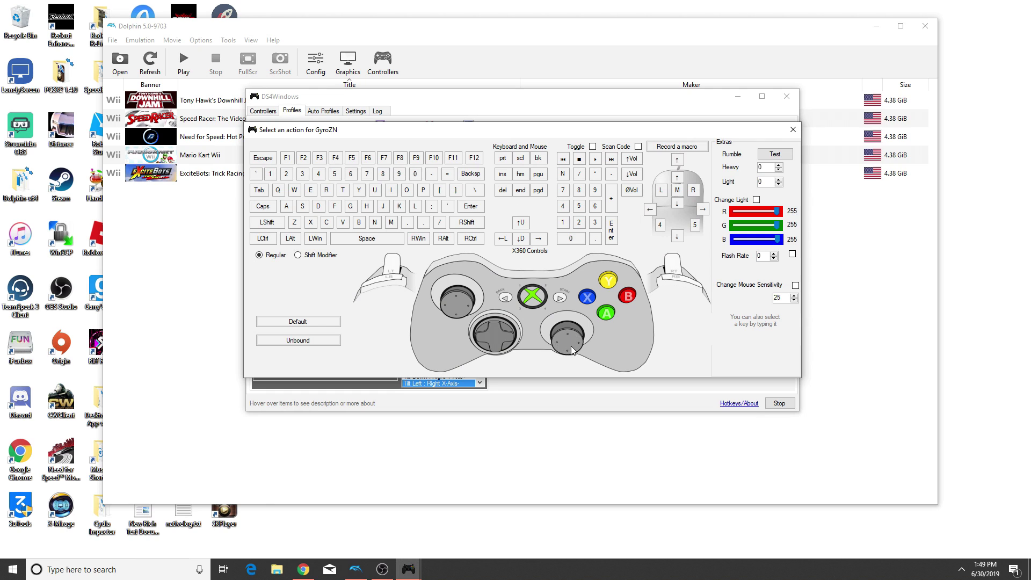
click(792, 130)
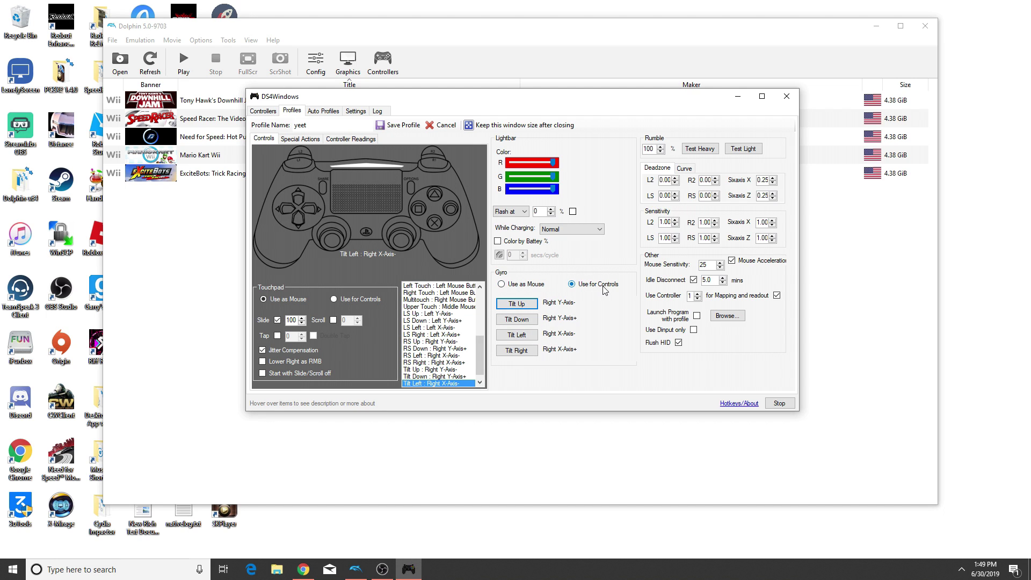
click(516, 304)
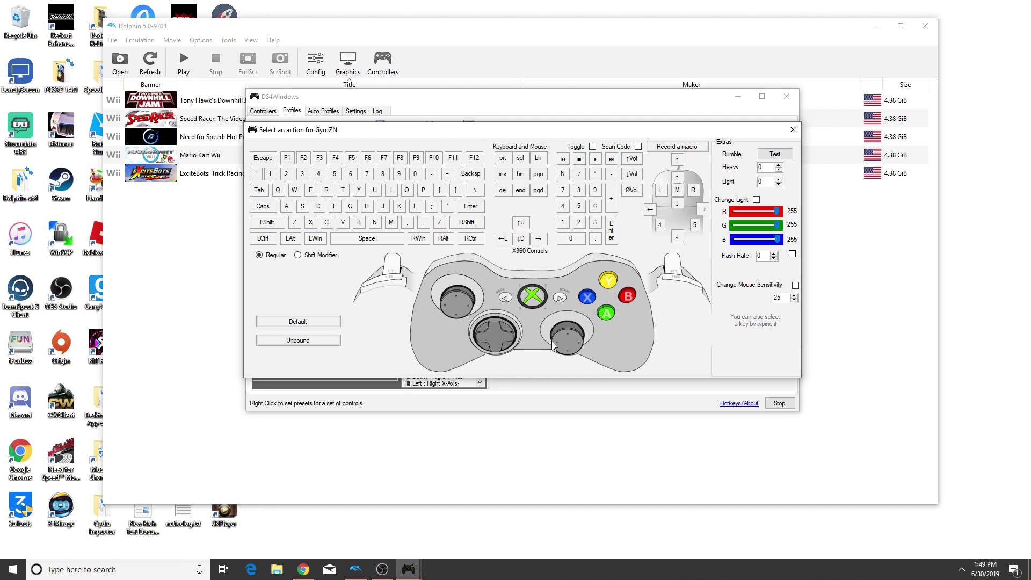
click(793, 130)
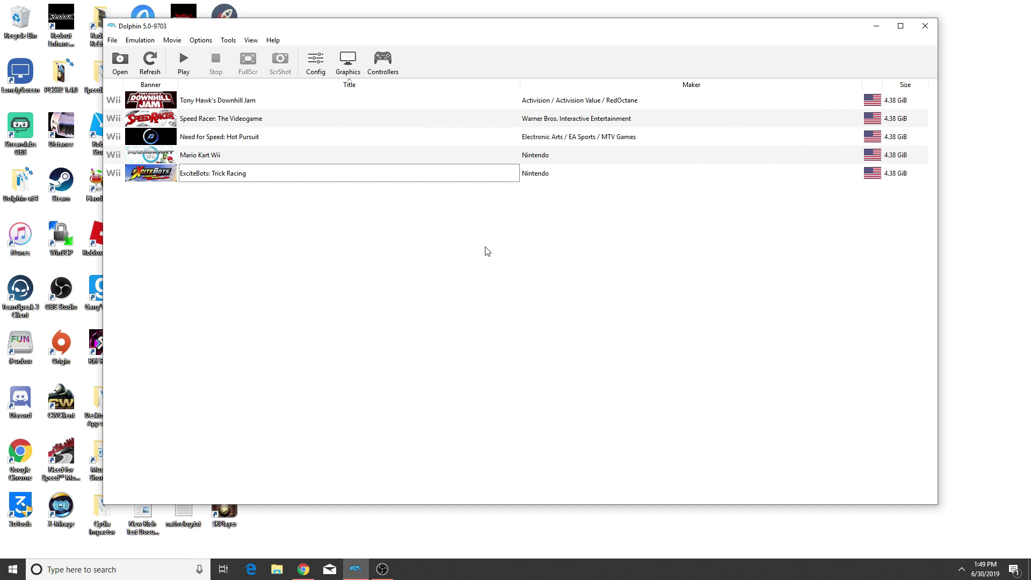
In Dolphin's controller settings, keep Wii Remote 1 as Emulated Wii Remote and open its configuration
click(383, 66)
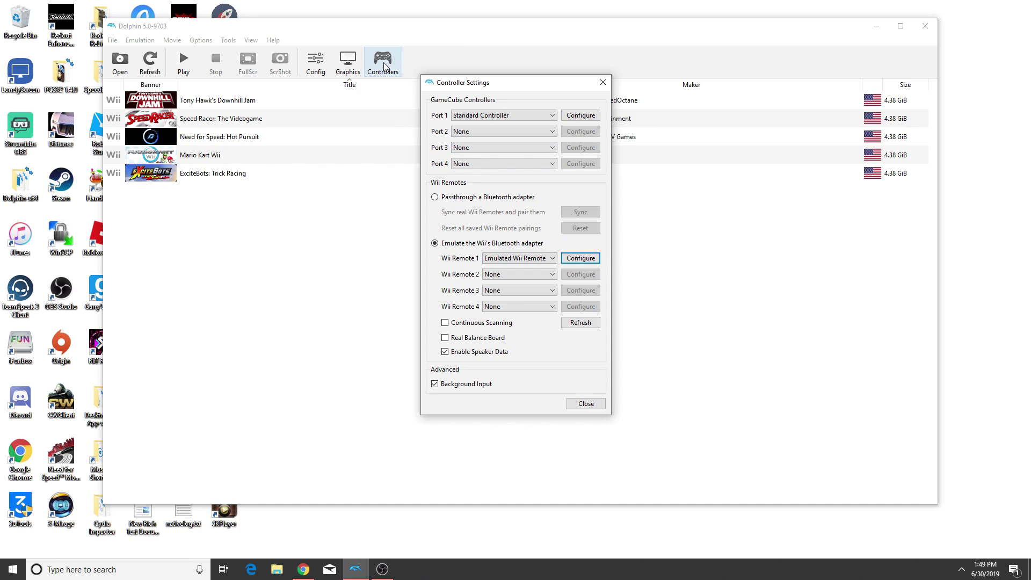
click(533, 258)
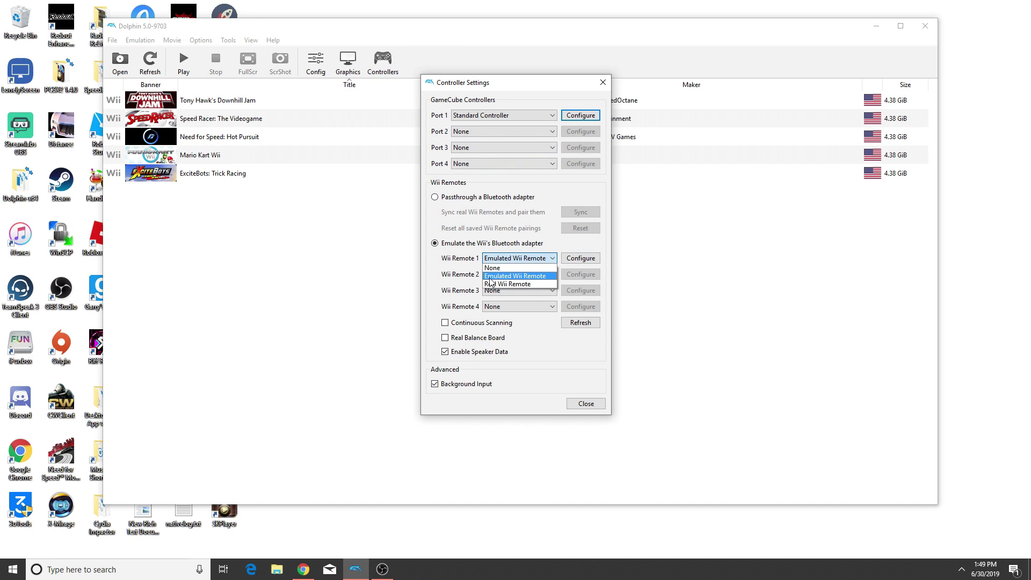
click(572, 259)
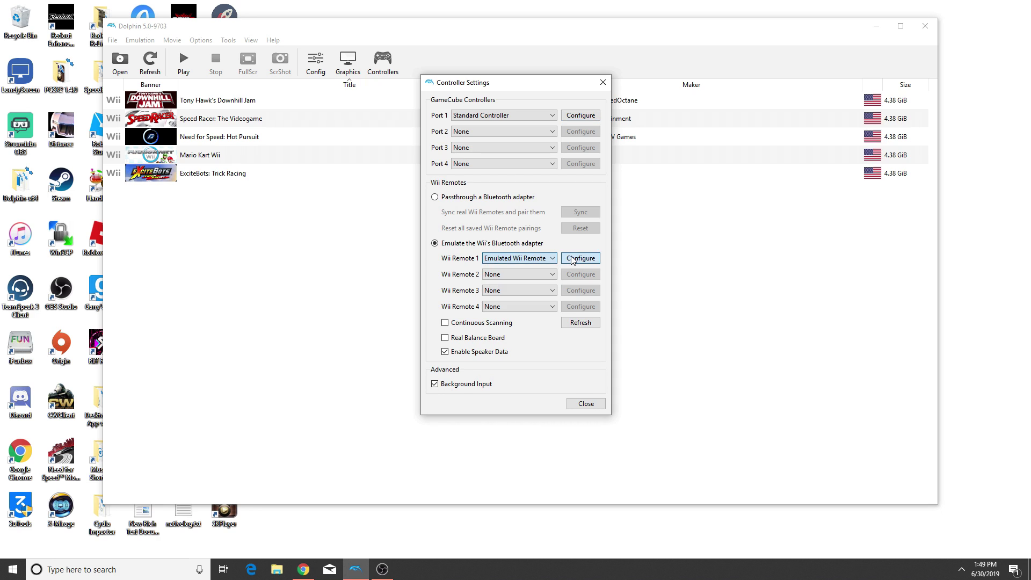
click(572, 260)
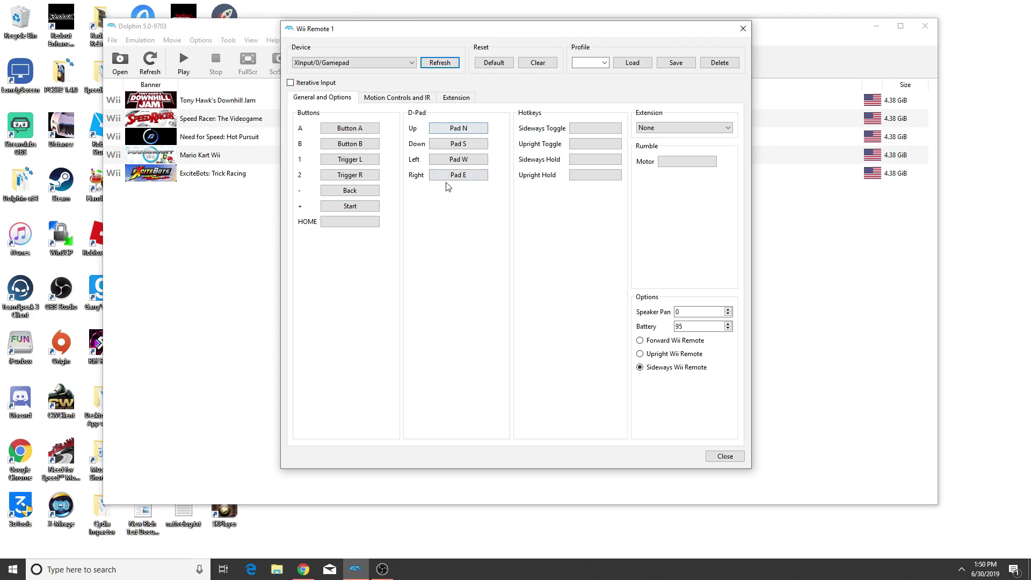
Examine Wii Remote 1's shake, IR, tilt and swing mappings, including Swing Up, and check its extension page
click(398, 99)
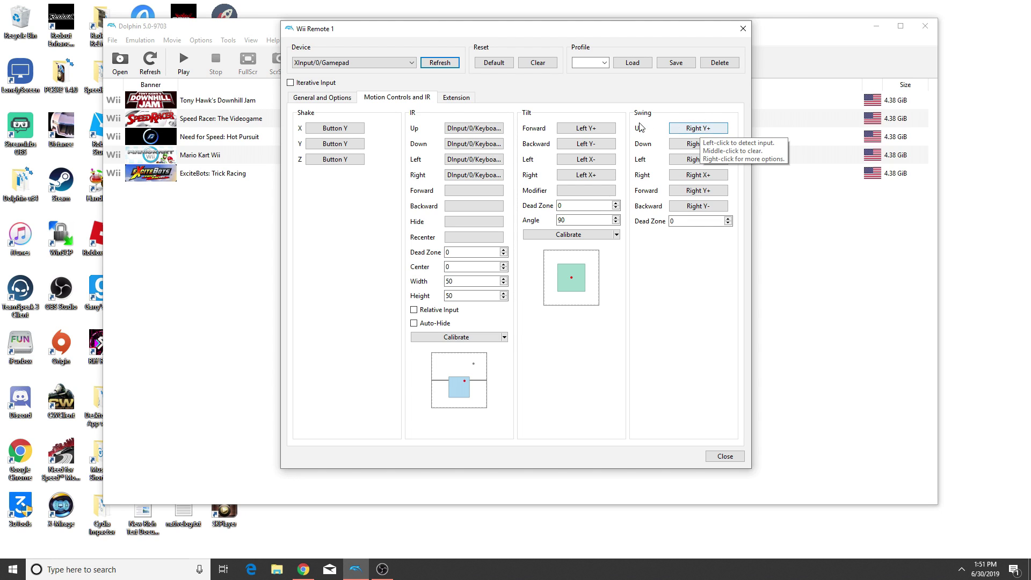
click(696, 129)
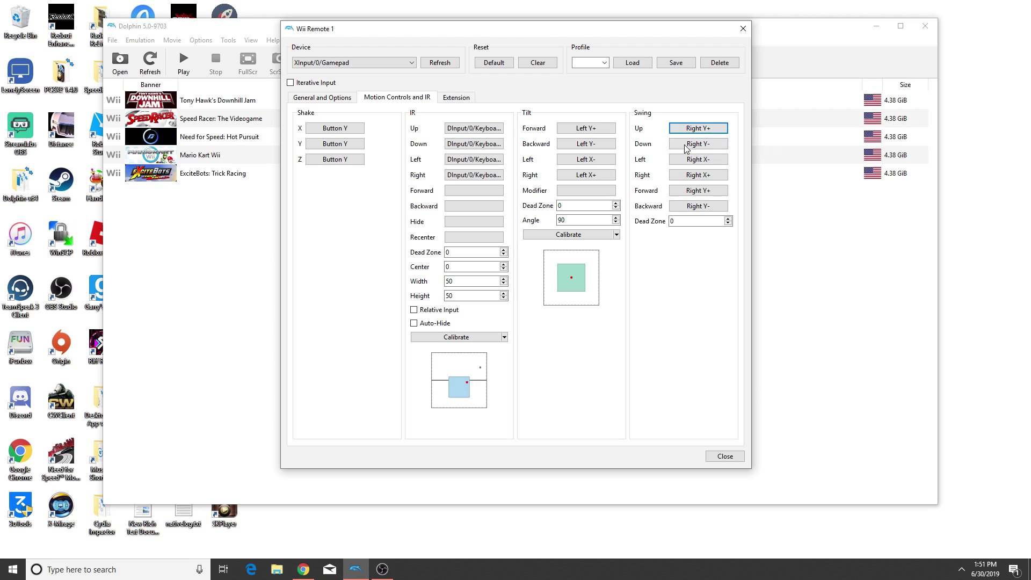
click(465, 98)
click(408, 97)
Check Wii Remote 1's extension, rumble and orientation options, and close the controller settings
click(354, 102)
click(675, 128)
click(674, 128)
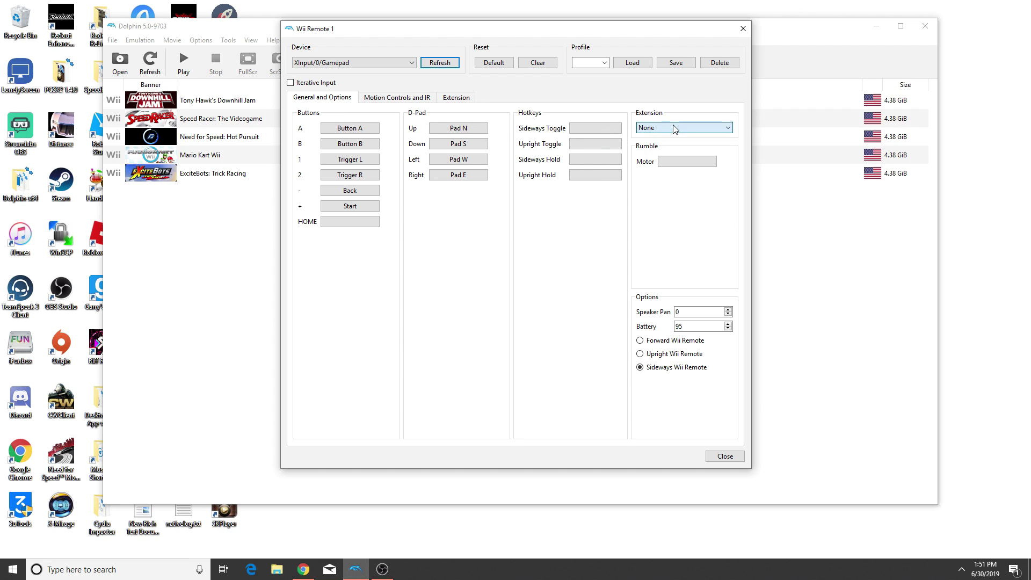
click(693, 164)
click(600, 108)
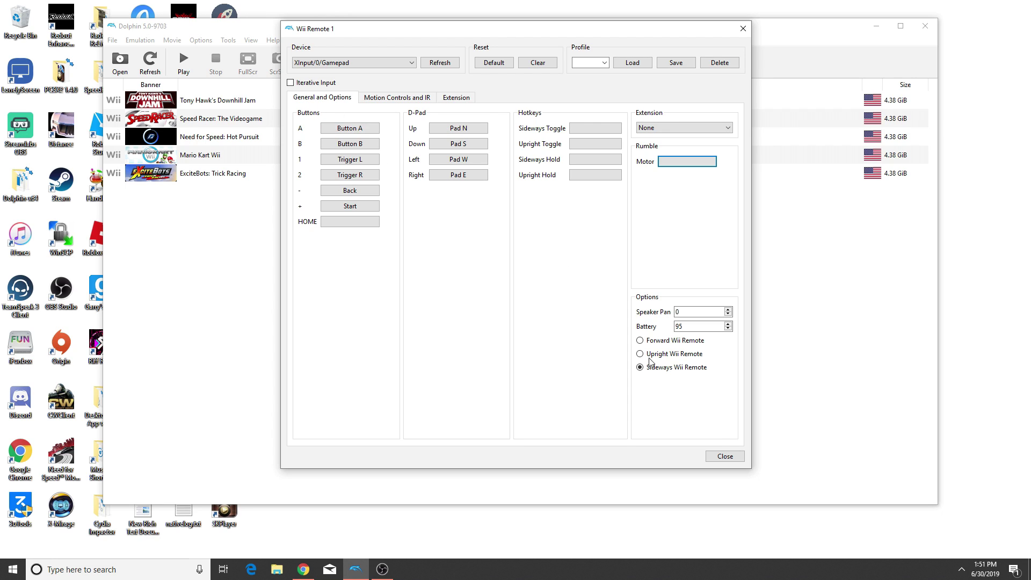
click(725, 455)
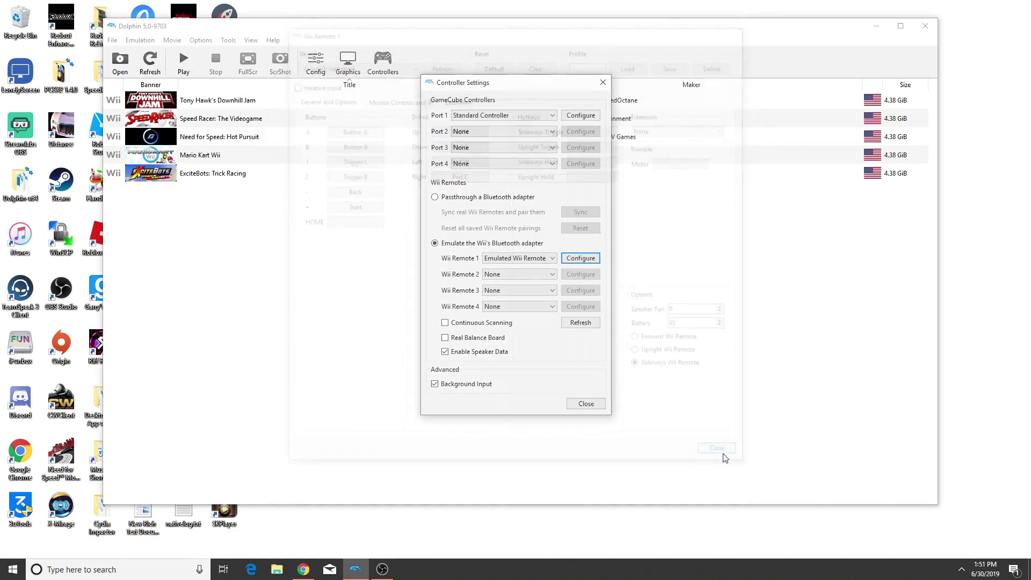
click(587, 405)
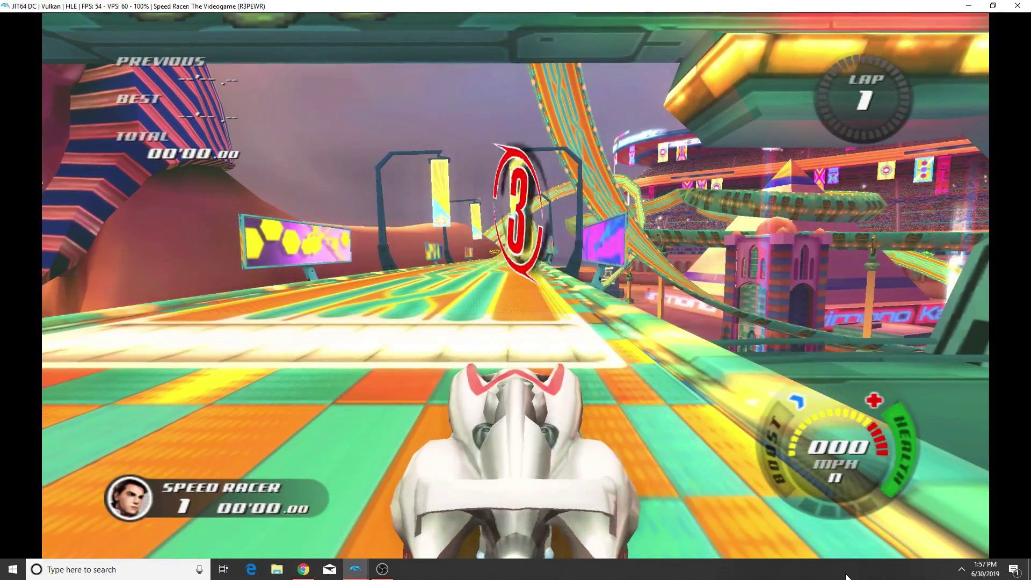
key(2)
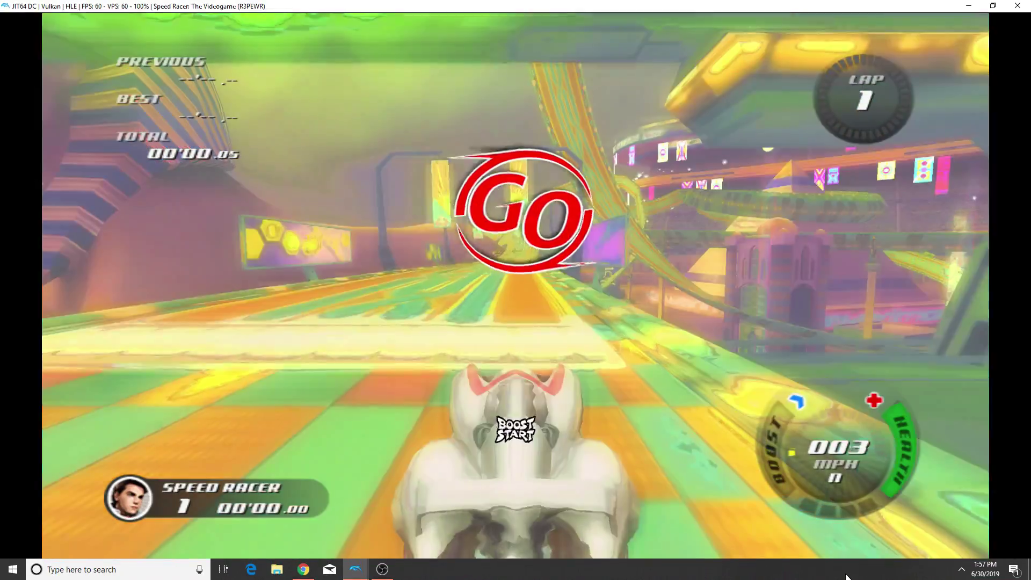